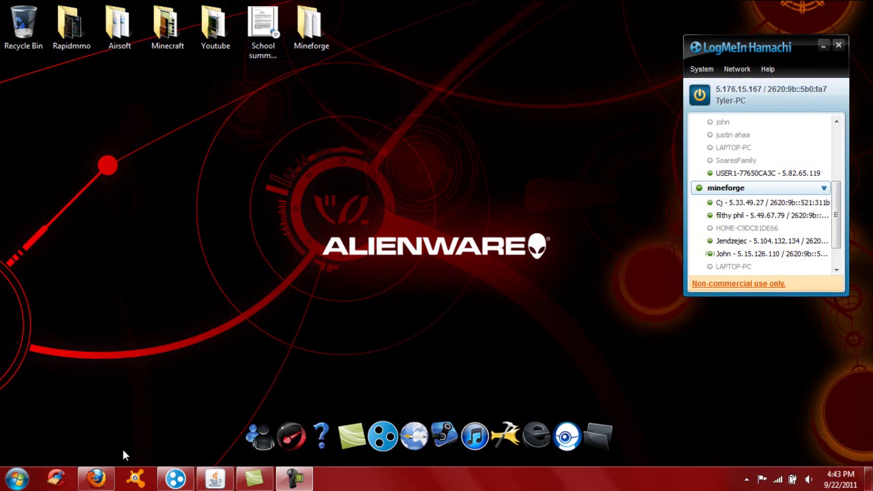
# Step: Open Control Panel from Start and search it for 'java' to find the Java (TM) Control Panel item
pyautogui.click(17, 477)
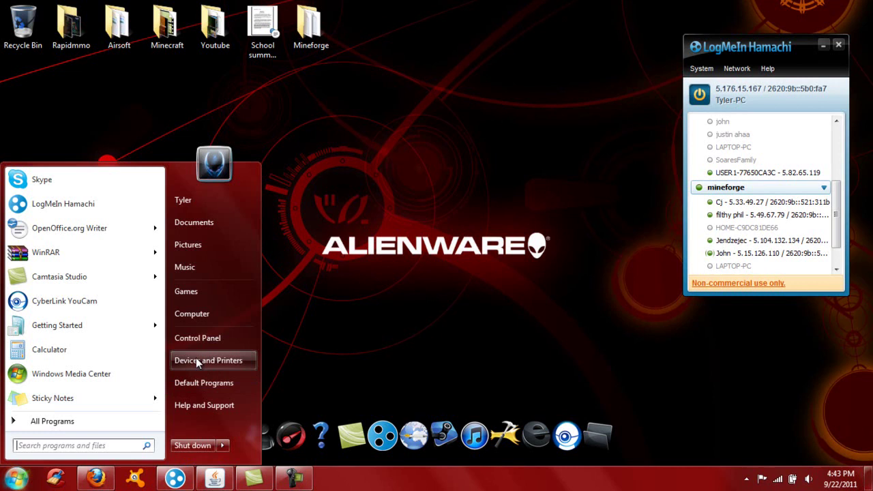
pyautogui.click(207, 340)
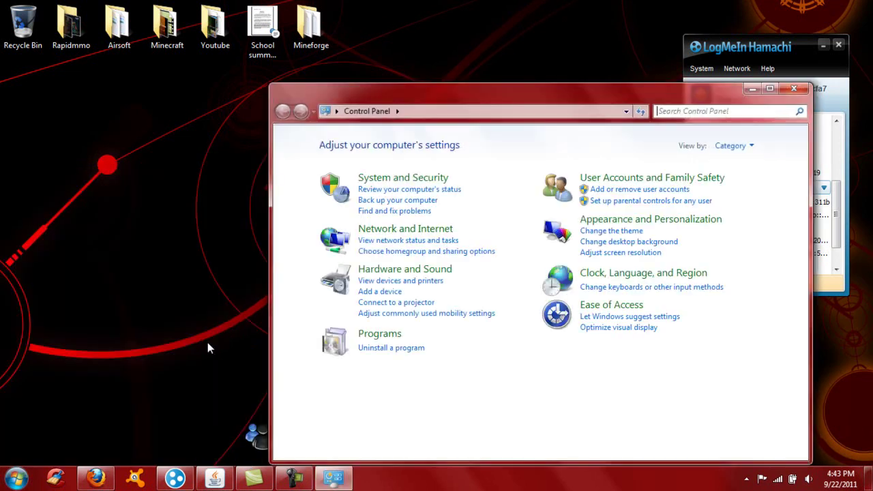
pyautogui.click(694, 110)
pyautogui.write('java')
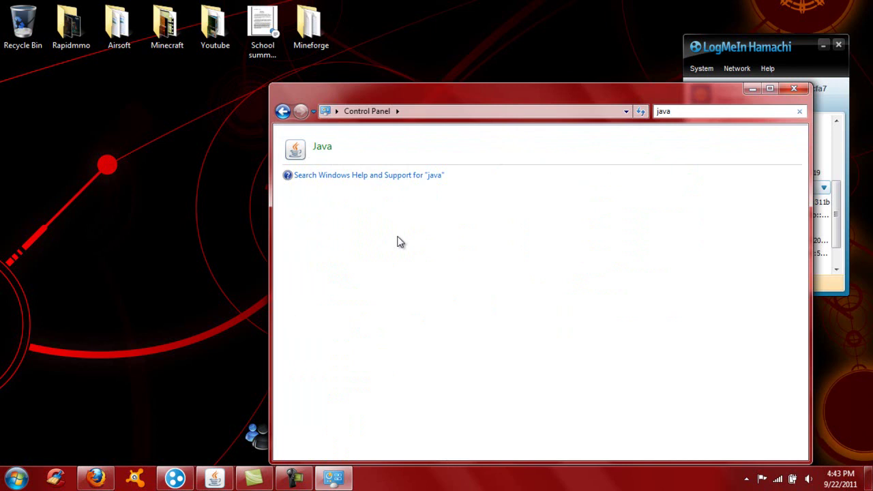
# Step: Open the Java Control Panel and view the Java Runtime Environment Settings list on the Java tab
pyautogui.click(322, 149)
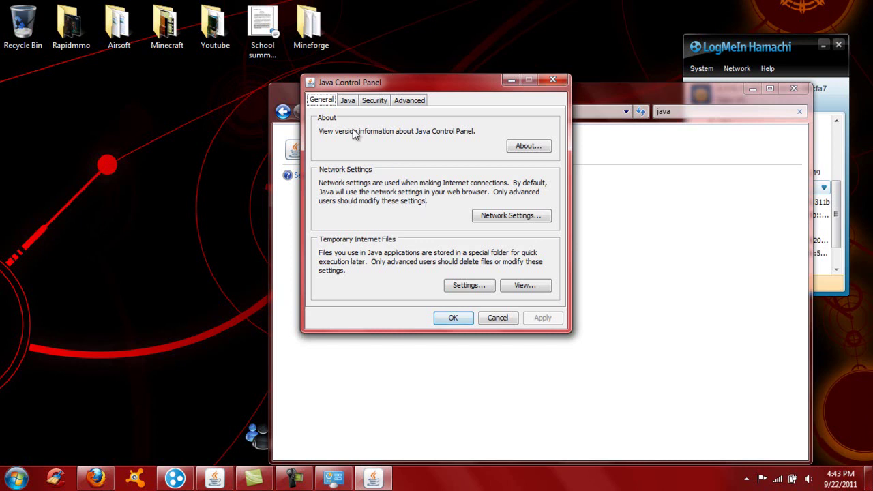
pyautogui.click(349, 101)
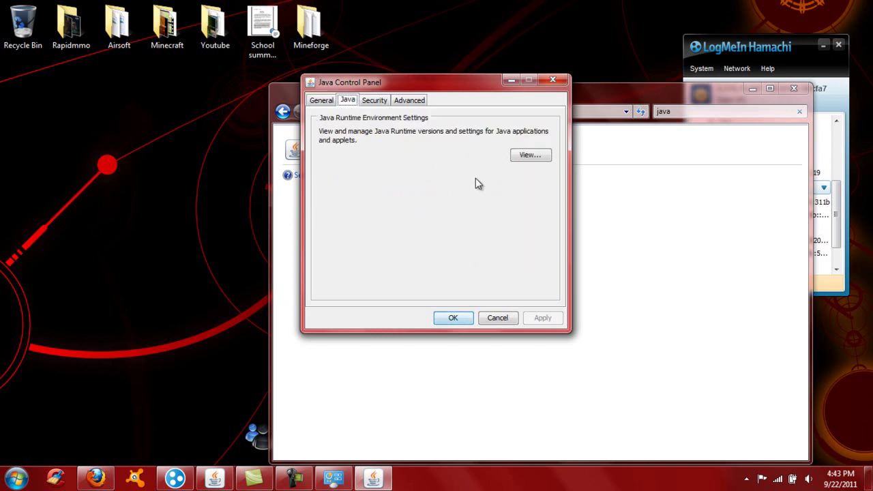
pyautogui.click(532, 157)
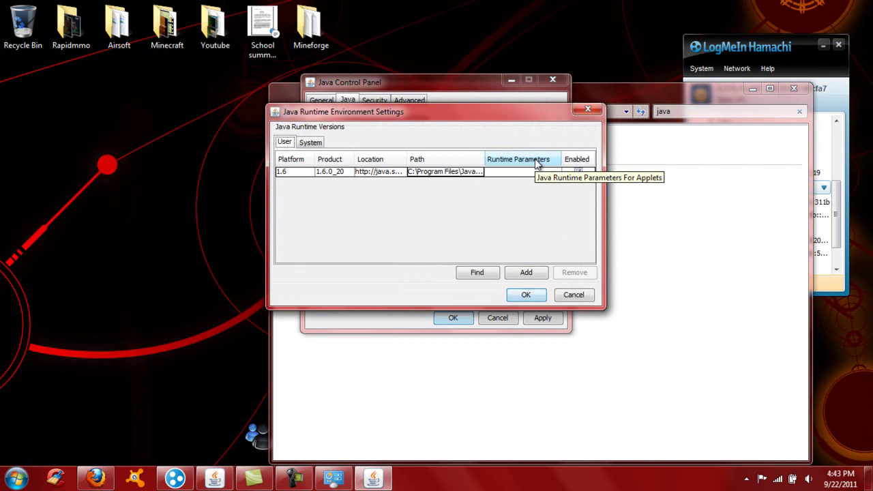
pyautogui.moveTo(537, 161)
pyautogui.mouseDown()
pyautogui.moveTo(518, 176)
pyautogui.moveTo(538, 175)
pyautogui.mouseUp()
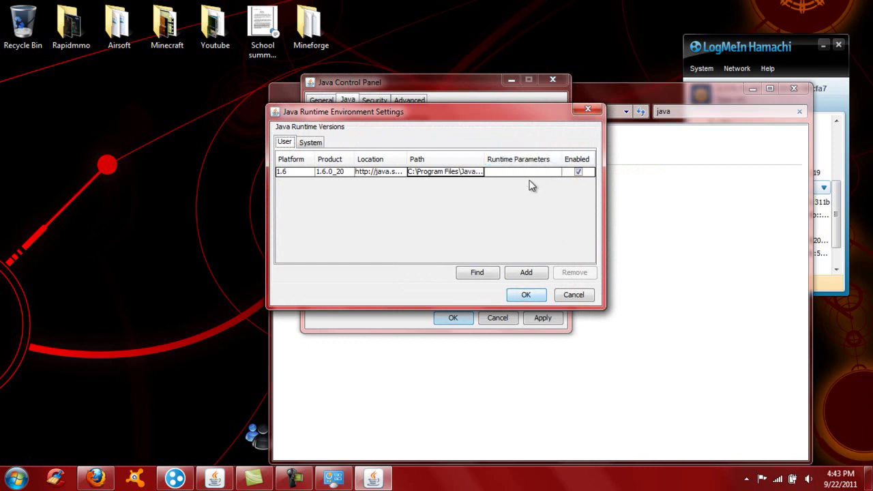
# Step: Enter 768m in the Runtime Parameters cell of the Java 1.6 row
pyautogui.click(522, 175)
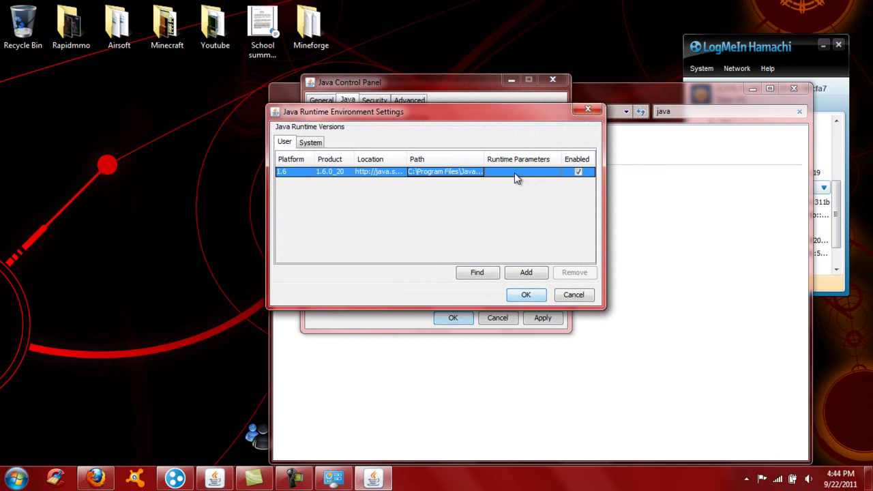
pyautogui.doubleClick(515, 173)
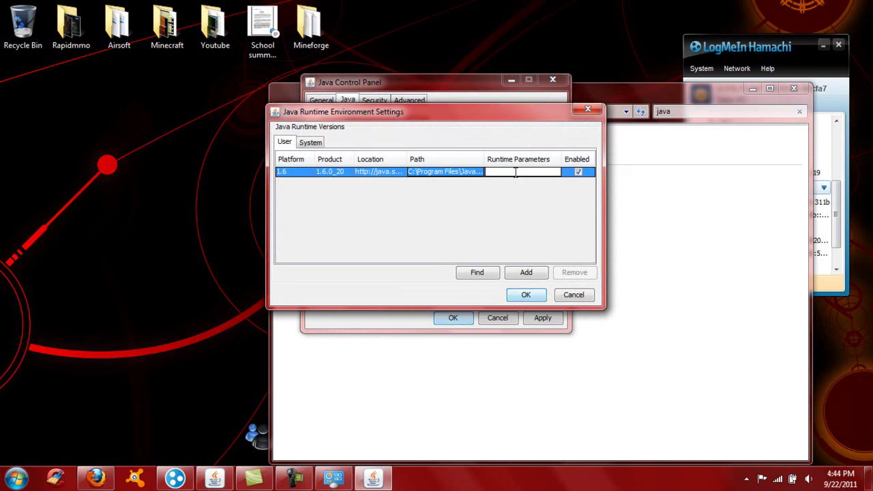
pyautogui.write('768m')
pyautogui.press('BackSpace')
pyautogui.write('m')
# Step: Replace 768m with 2048m in the Java 1.6 Runtime Parameters cell, fixing the 2G and 24G attempts
pyautogui.press('BackSpace')
pyautogui.press('BackSpace')
pyautogui.press('BackSpace')
pyautogui.press('BackSpace')
pyautogui.write('2G')
pyautogui.press('BackSpace')
pyautogui.press('BackSpace')
pyautogui.write('24G')
pyautogui.press('BackSpace')
pyautogui.press('BackSpace')
pyautogui.write('048m')
# Step: Try Xmx2048m, then Xmx768m, in the Java 1.6 Runtime Parameters cell, then erase it to empty
pyautogui.press('BackSpace')
pyautogui.press('BackSpace')
pyautogui.press('BackSpace')
pyautogui.press('BackSpace')
pyautogui.press('BackSpace')
pyautogui.write('Xmx')
pyautogui.write('2048m')
pyautogui.press('BackSpace')
pyautogui.press('BackSpace')
pyautogui.press('BackSpace')
pyautogui.press('BackSpace')
pyautogui.write('768m')
pyautogui.press('BackSpace')
pyautogui.press('BackSpace')
pyautogui.press('BackSpace')
pyautogui.press('BackSpace')
pyautogui.press('BackSpace')
pyautogui.press('BackSpace')
pyautogui.press('BackSpace')
# Step: Close the Control Panel java search window, the JRE Settings dialog and the Java Control Panel
pyautogui.click(607, 225)
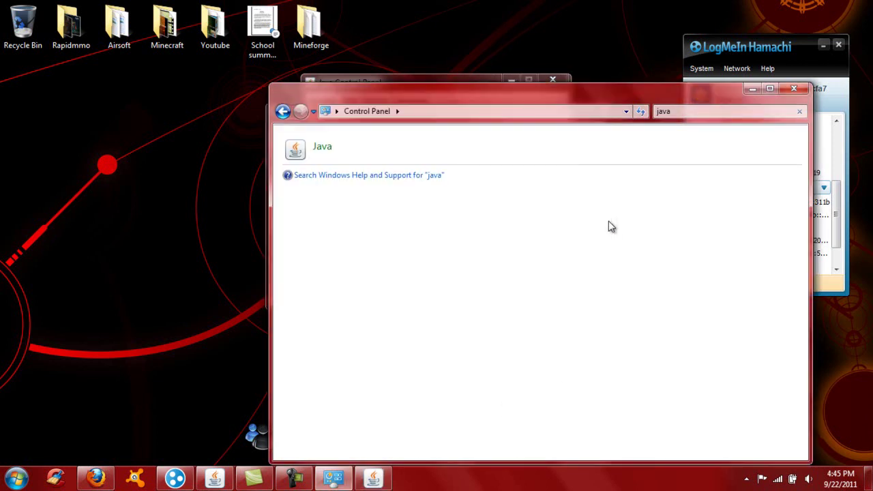
pyautogui.click(795, 91)
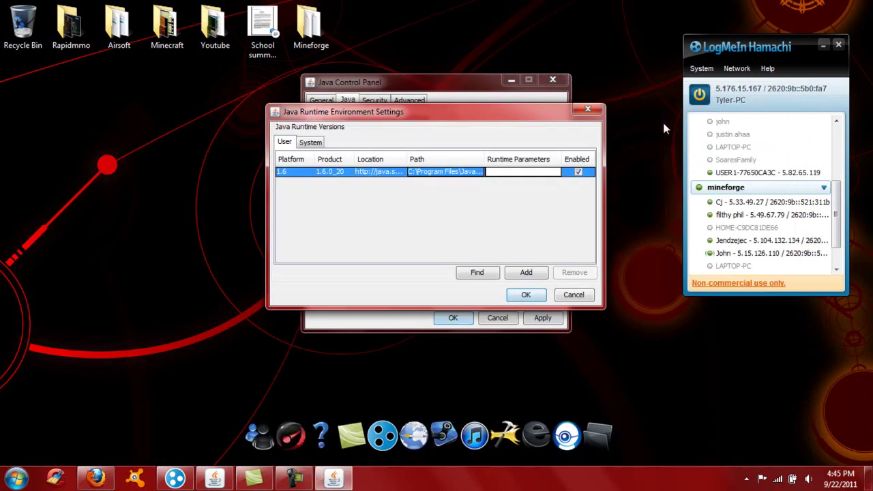
pyautogui.click(587, 110)
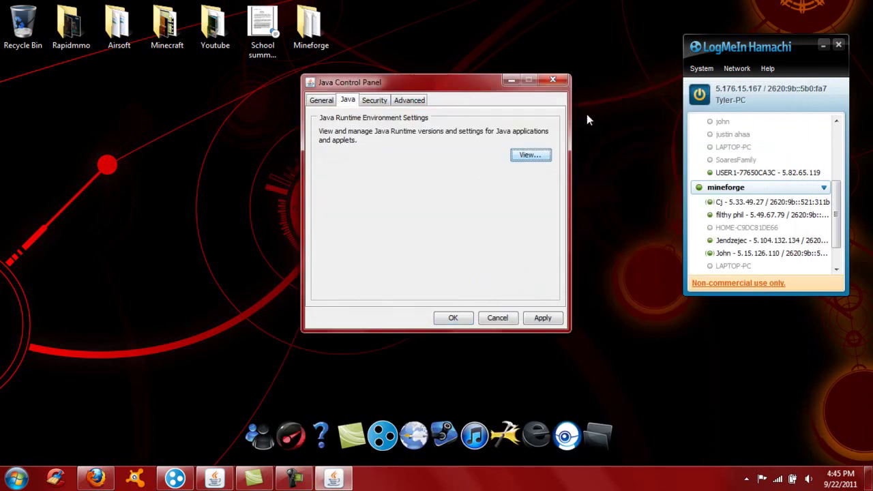
pyautogui.click(552, 80)
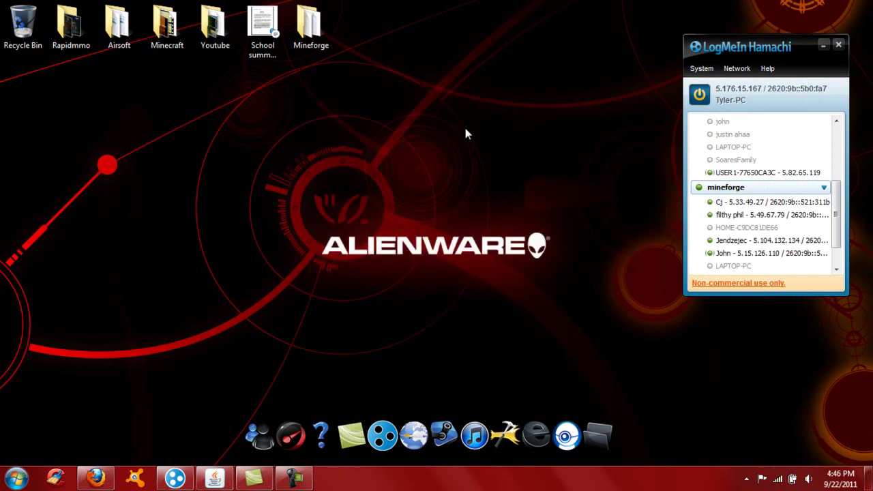